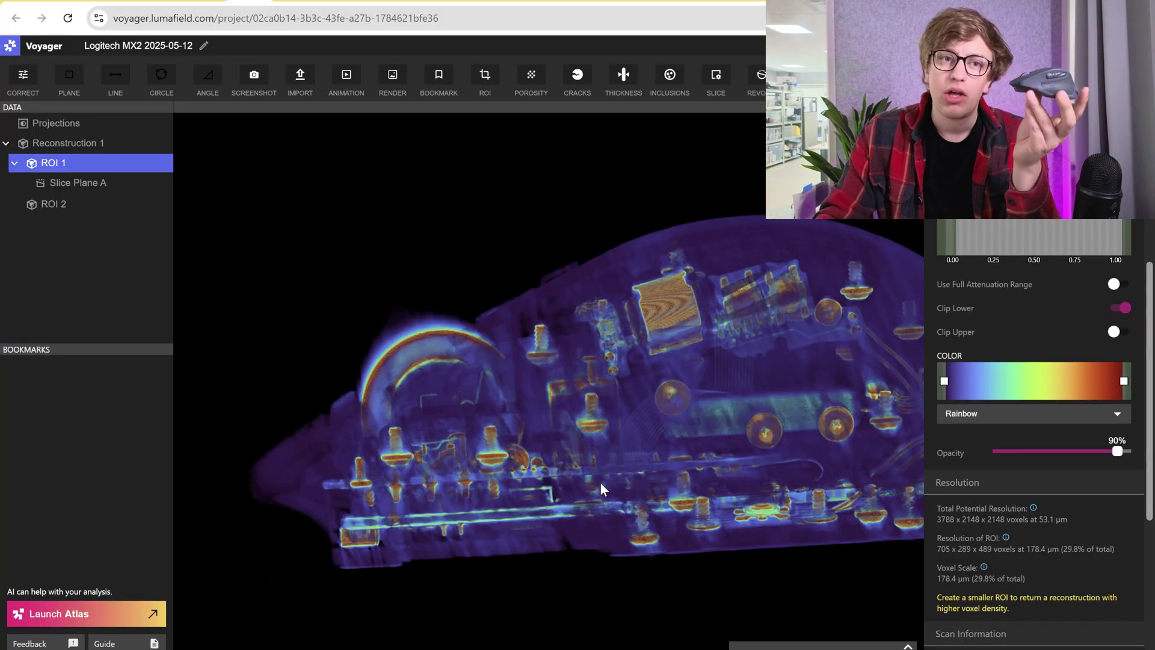
- Examine the scanned mouse's internals from several angles, focusing on the screws, the battery and its wiring
{"action": "left_click_drag", "start_coordinate": [600, 482], "coordinate": [579, 411]}
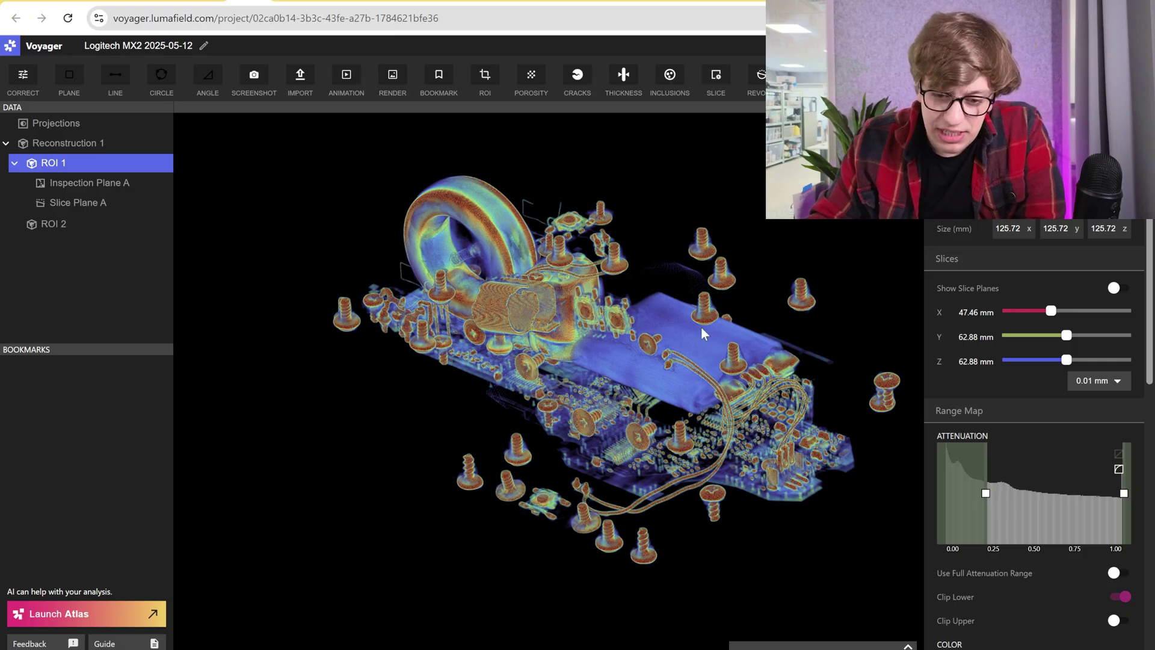
{"action": "left_click_drag", "start_coordinate": [753, 313], "coordinate": [763, 273]}
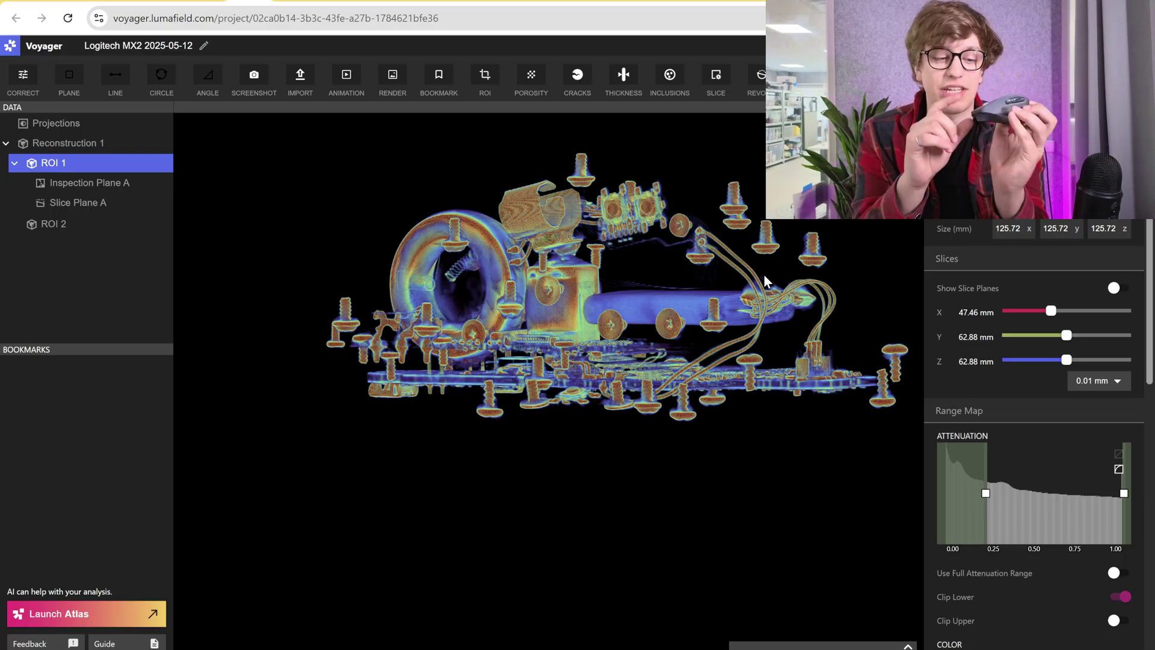
{"action": "left_click_drag", "start_coordinate": [838, 261], "coordinate": [729, 360]}
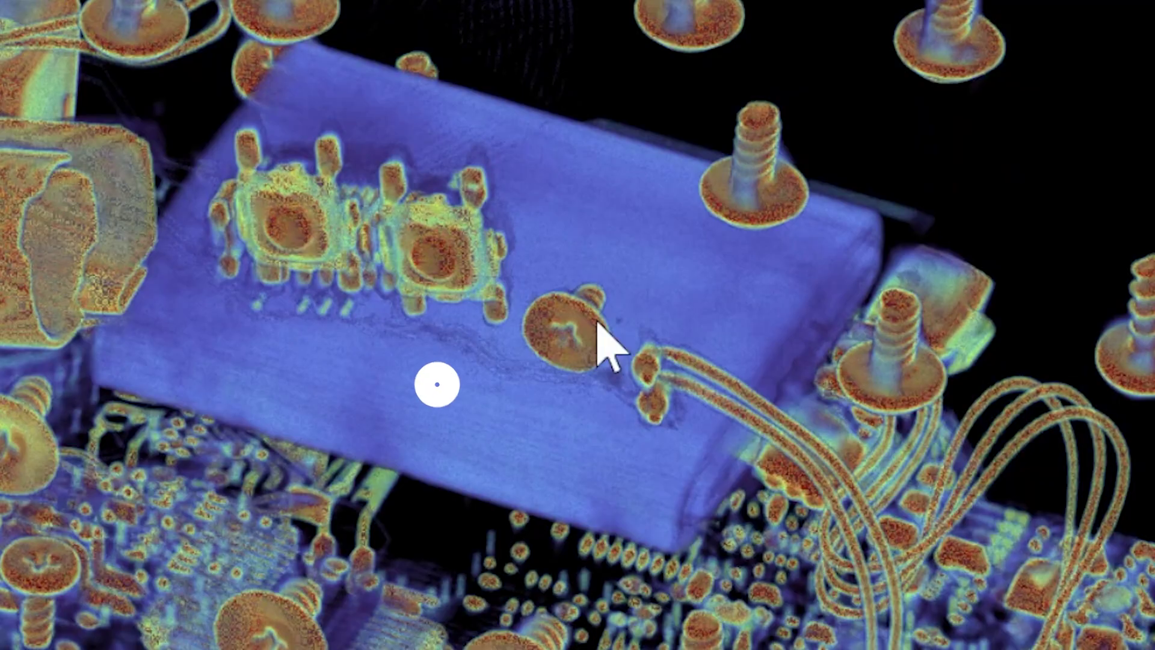
{"action": "left_click_drag", "start_coordinate": [599, 324], "coordinate": [802, 319]}
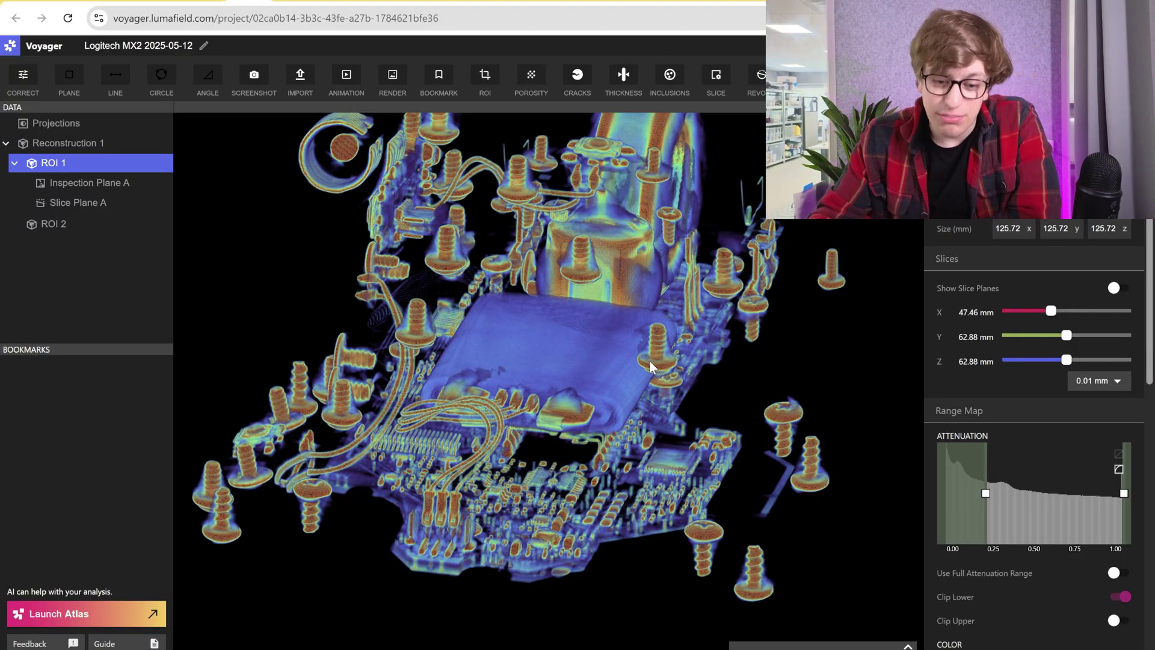
{"action": "scroll", "coordinate": [650, 361], "scroll_direction": "up", "scroll_amount": 5}
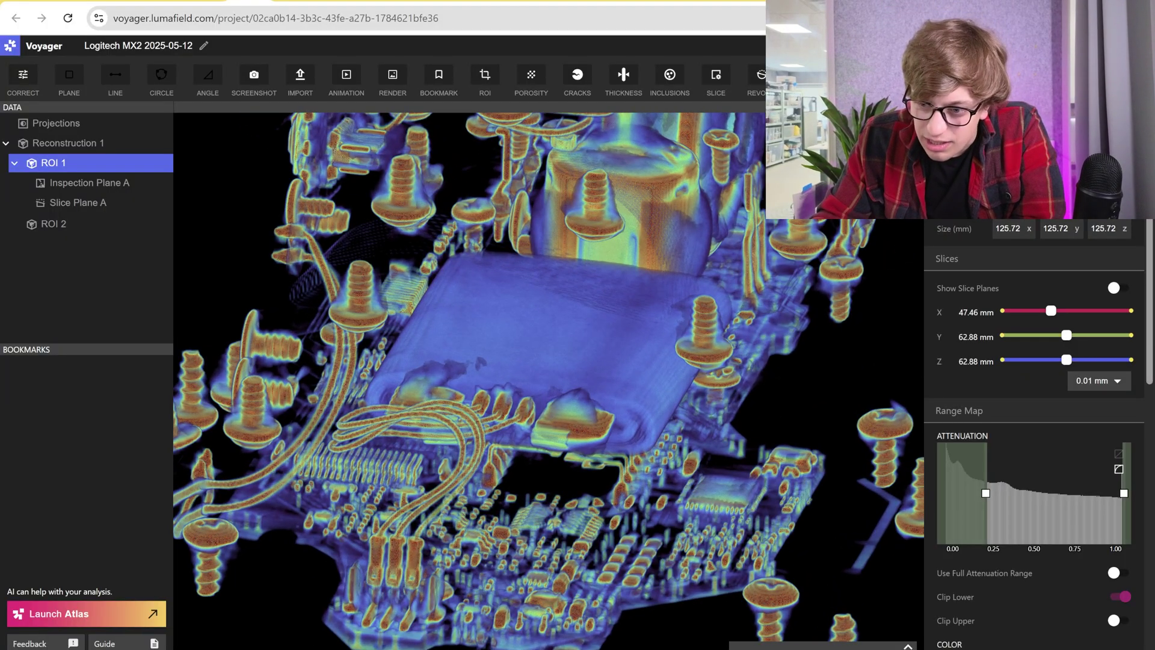
- Crop ROI 1 to a Y size of 64.97 mm and examine the battery and the circuitry beside its wired end
{"action": "scroll", "coordinate": [573, 302], "scroll_direction": "down", "scroll_amount": 10}
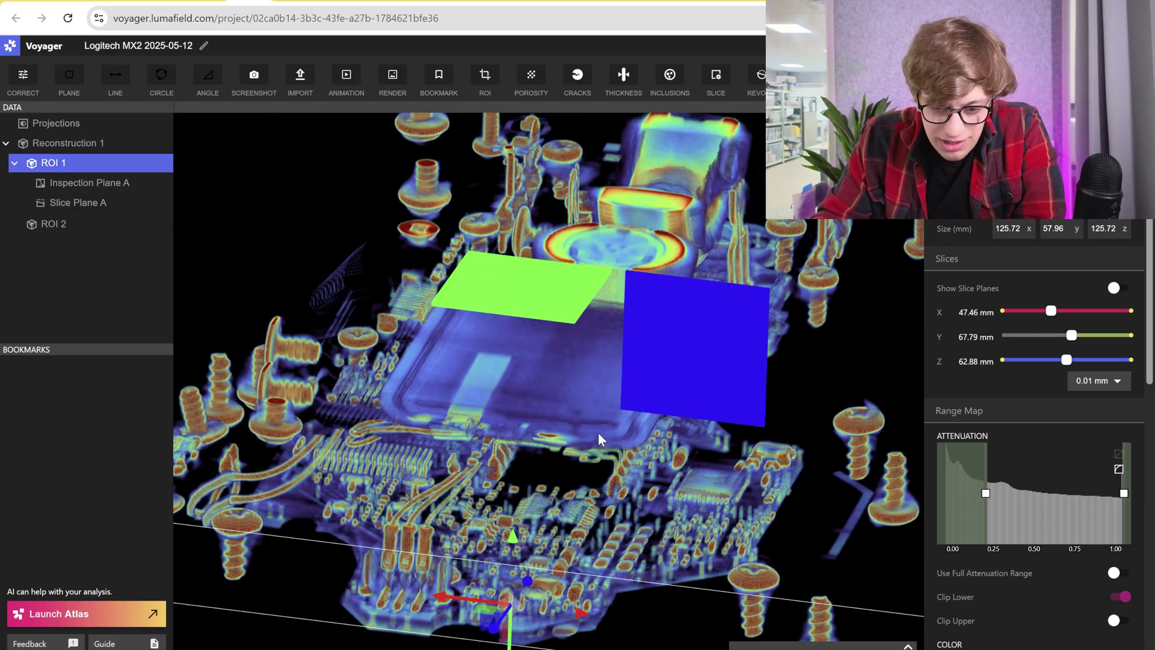
{"action": "scroll", "coordinate": [600, 438], "scroll_direction": "up", "scroll_amount": 3}
{"action": "mouse_move", "coordinate": [505, 240]}
{"action": "left_mouse_down"}
{"action": "mouse_move", "coordinate": [516, 264]}
{"action": "mouse_move", "coordinate": [526, 240]}
{"action": "left_mouse_up"}
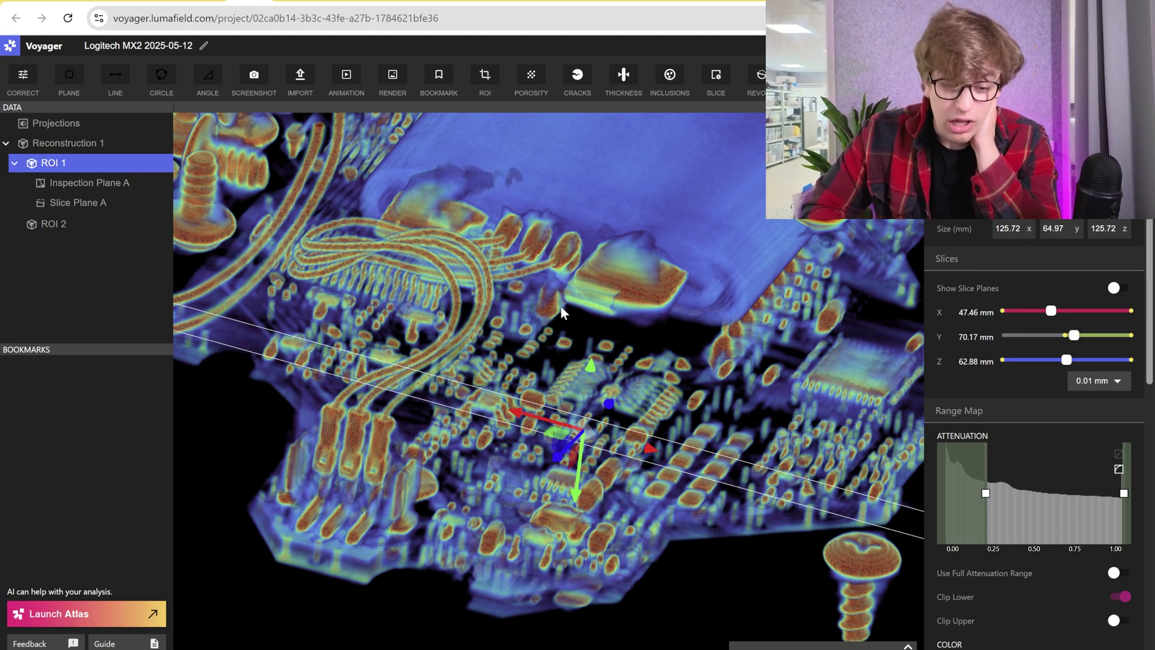
{"action": "scroll", "coordinate": [569, 261], "scroll_direction": "up", "scroll_amount": 5}
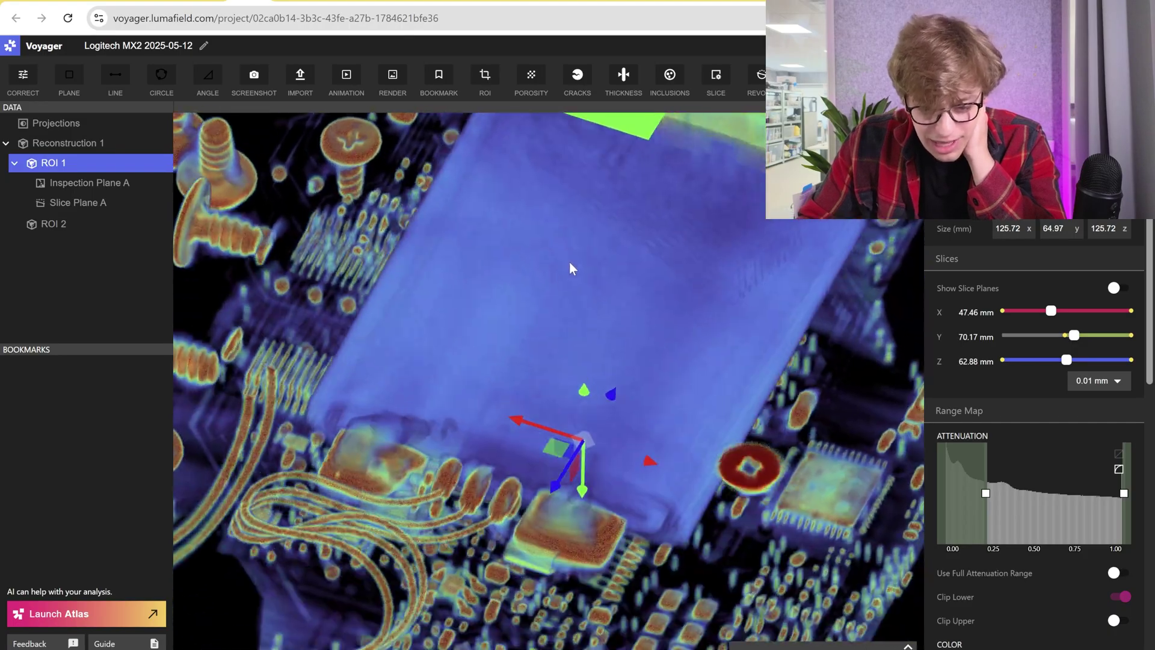
{"action": "left_click_drag", "start_coordinate": [676, 495], "coordinate": [633, 410]}
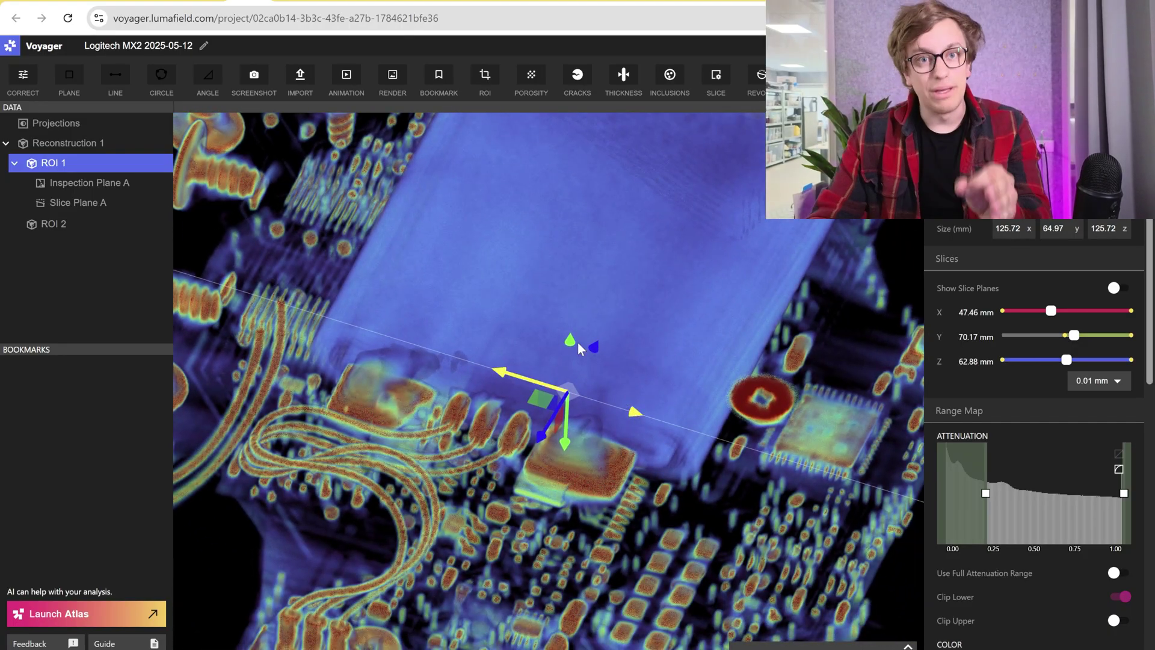
{"action": "left_click_drag", "start_coordinate": [629, 478], "coordinate": [554, 399]}
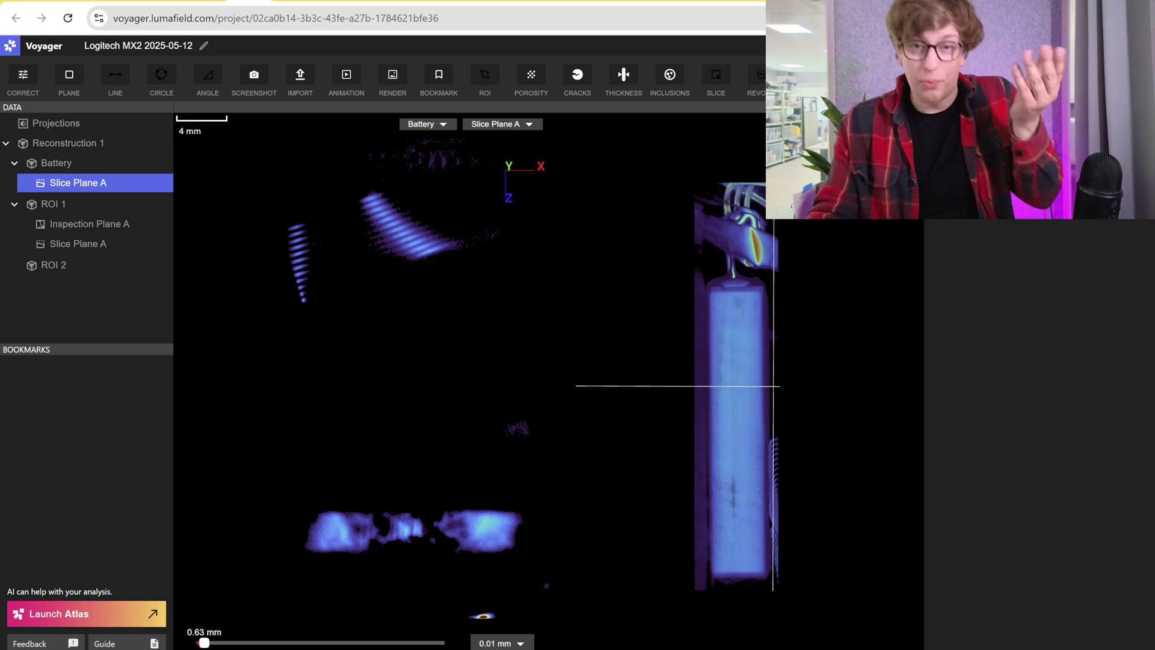
- Move the Battery region's Slice Plane A to a depth of 3.20 mm and inspect the circuitry at the battery's end
{"action": "left_click_drag", "start_coordinate": [205, 645], "coordinate": [208, 645]}
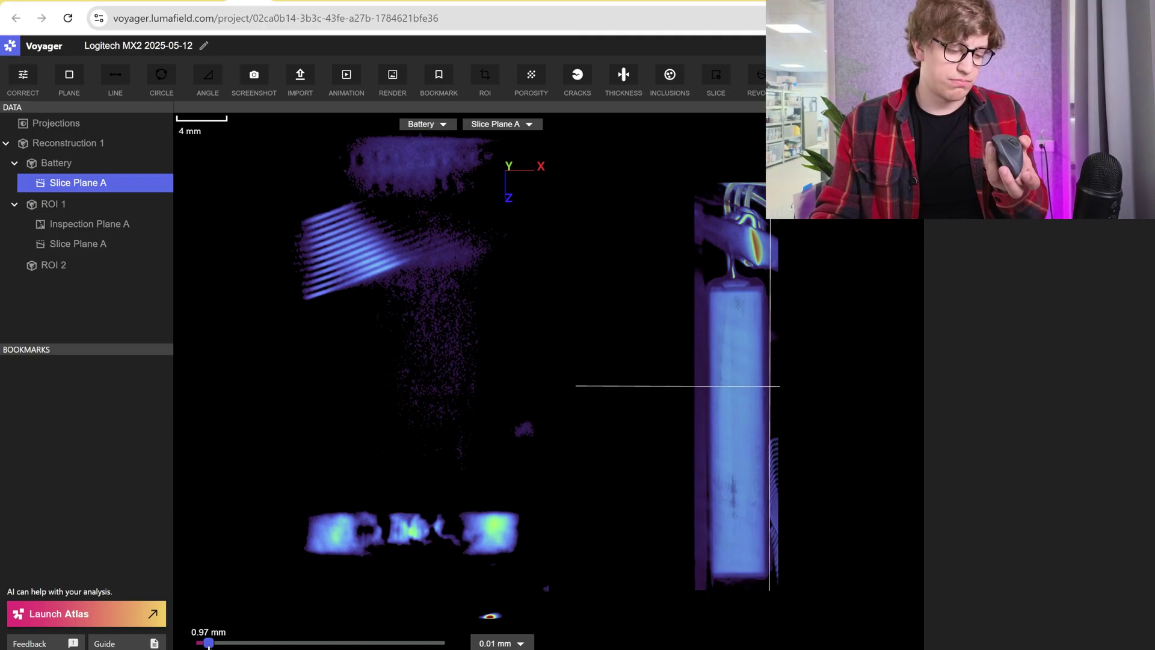
{"action": "left_click_drag", "start_coordinate": [209, 644], "coordinate": [236, 645]}
{"action": "left_click_drag", "start_coordinate": [449, 553], "coordinate": [291, 297]}
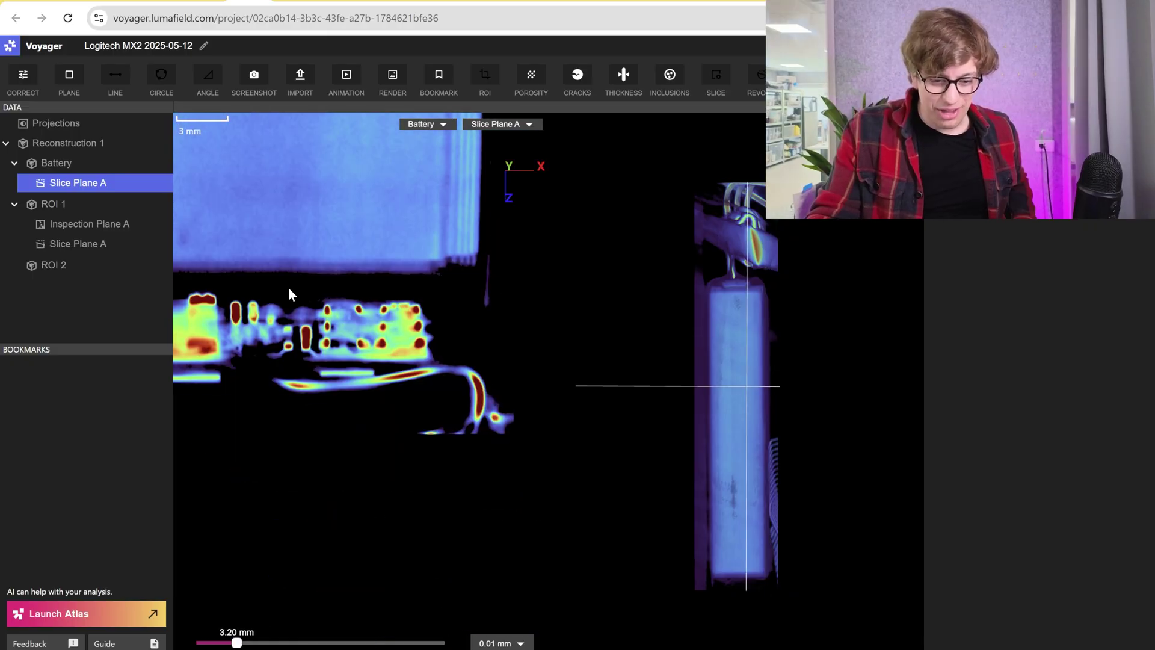
{"action": "scroll", "coordinate": [278, 609], "scroll_direction": "up", "scroll_amount": 3}
- Step the Battery slice plane through 4.80 mm and 4.57 mm to examine the battery's tab and nearby solder contacts
{"action": "mouse_move", "coordinate": [239, 644]}
{"action": "left_mouse_down"}
{"action": "mouse_move", "coordinate": [219, 645]}
{"action": "mouse_move", "coordinate": [269, 644]}
{"action": "mouse_move", "coordinate": [257, 643]}
{"action": "left_mouse_up"}
{"action": "scroll", "coordinate": [344, 431], "scroll_direction": "down", "scroll_amount": 3}
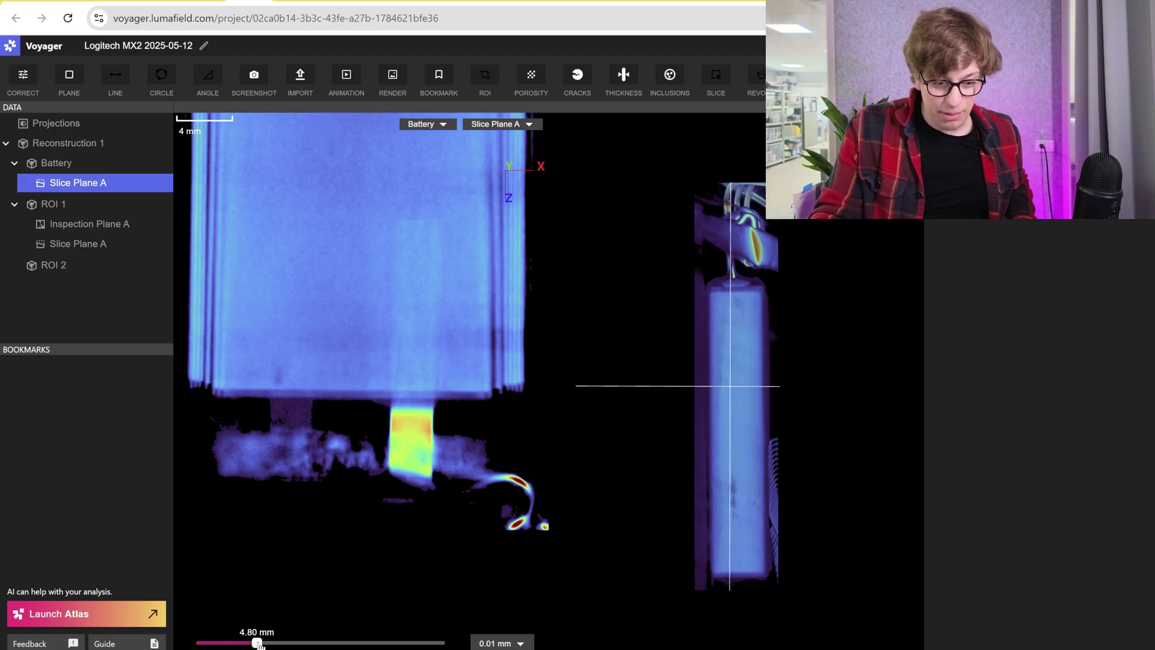
{"action": "left_click_drag", "start_coordinate": [257, 644], "coordinate": [254, 645]}
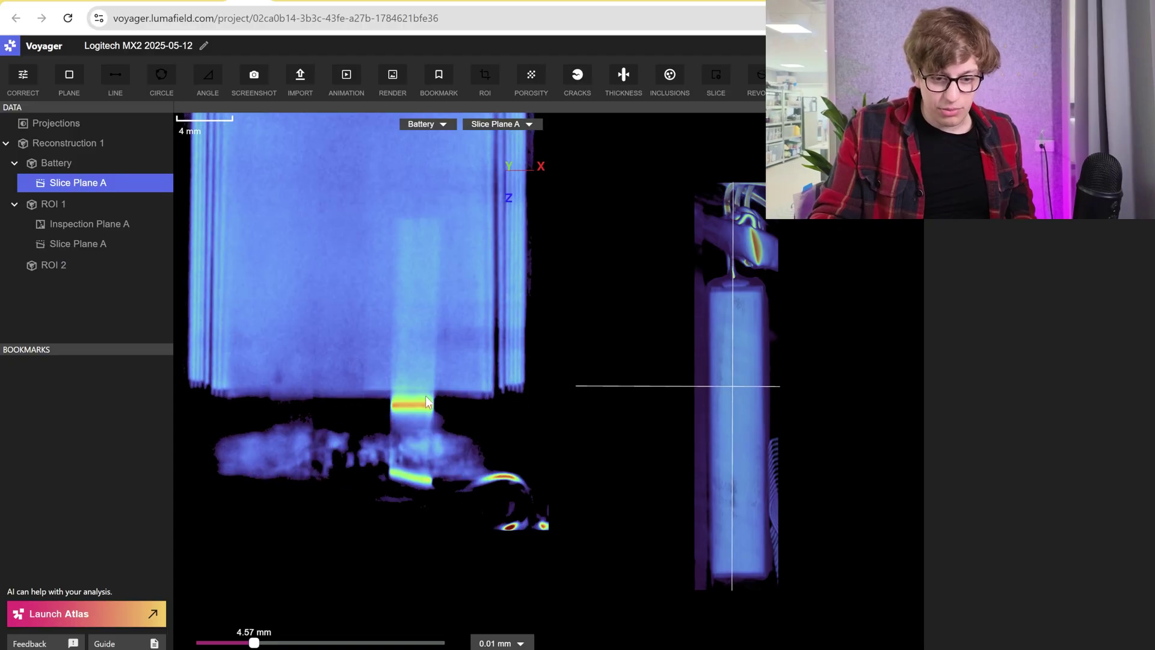
{"action": "mouse_move", "coordinate": [260, 645]}
{"action": "left_mouse_down"}
{"action": "mouse_move", "coordinate": [270, 645]}
{"action": "mouse_move", "coordinate": [255, 644]}
{"action": "left_mouse_up"}
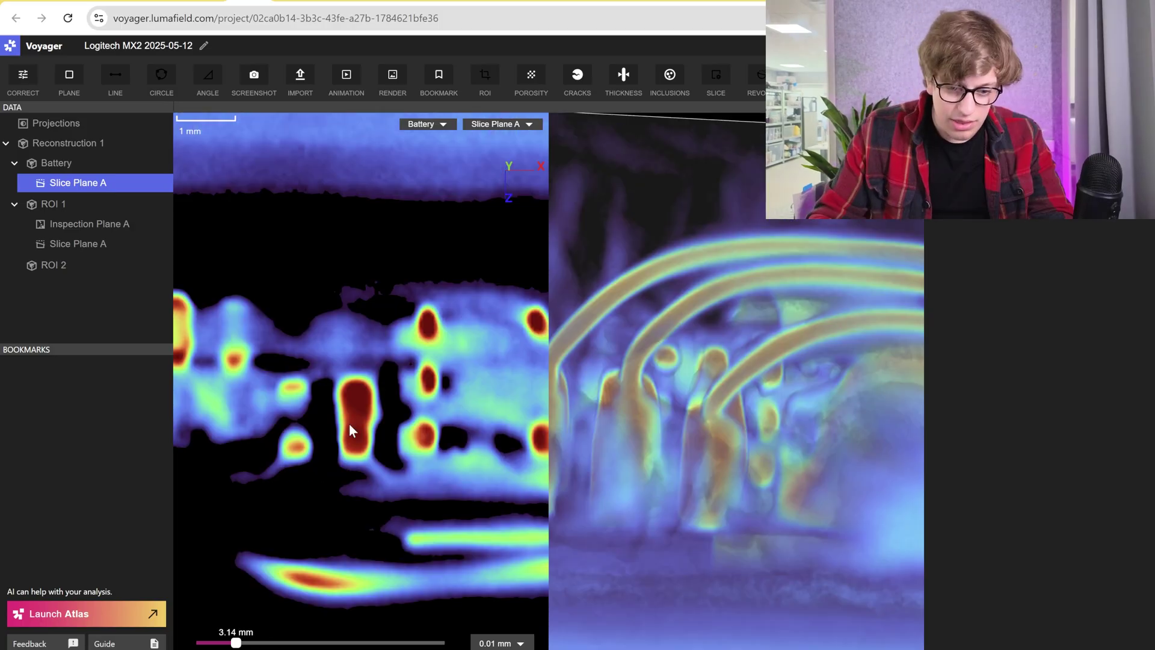
{"action": "left_click_drag", "start_coordinate": [348, 424], "coordinate": [407, 408]}
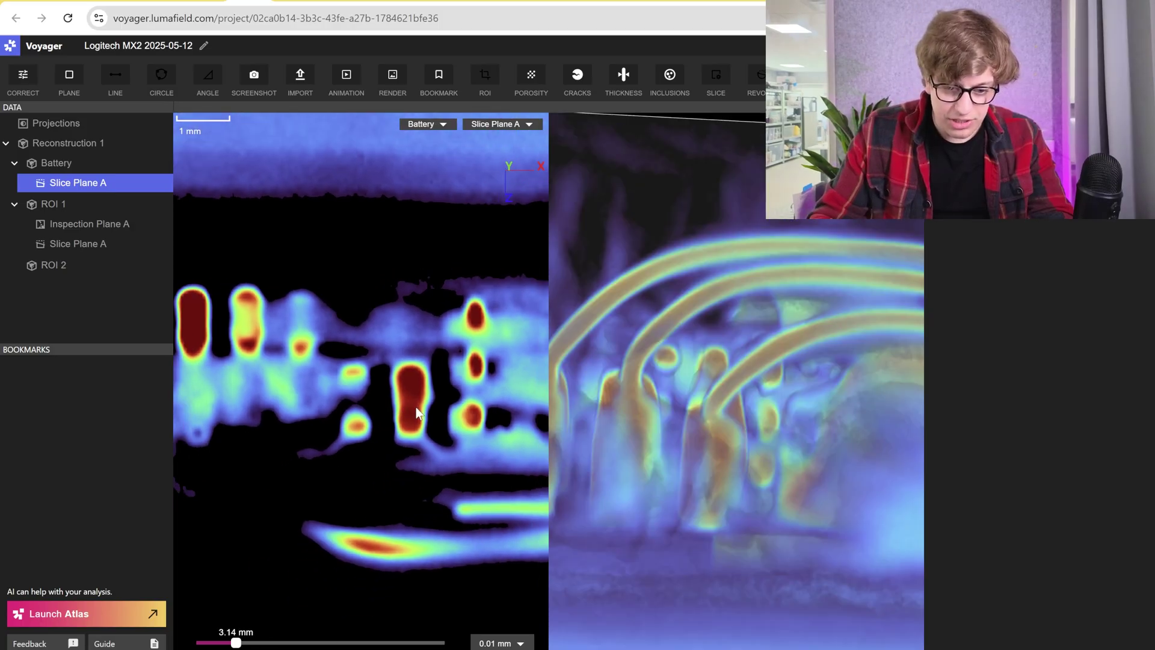
{"action": "scroll", "coordinate": [563, 295], "scroll_direction": "down", "scroll_amount": 5}
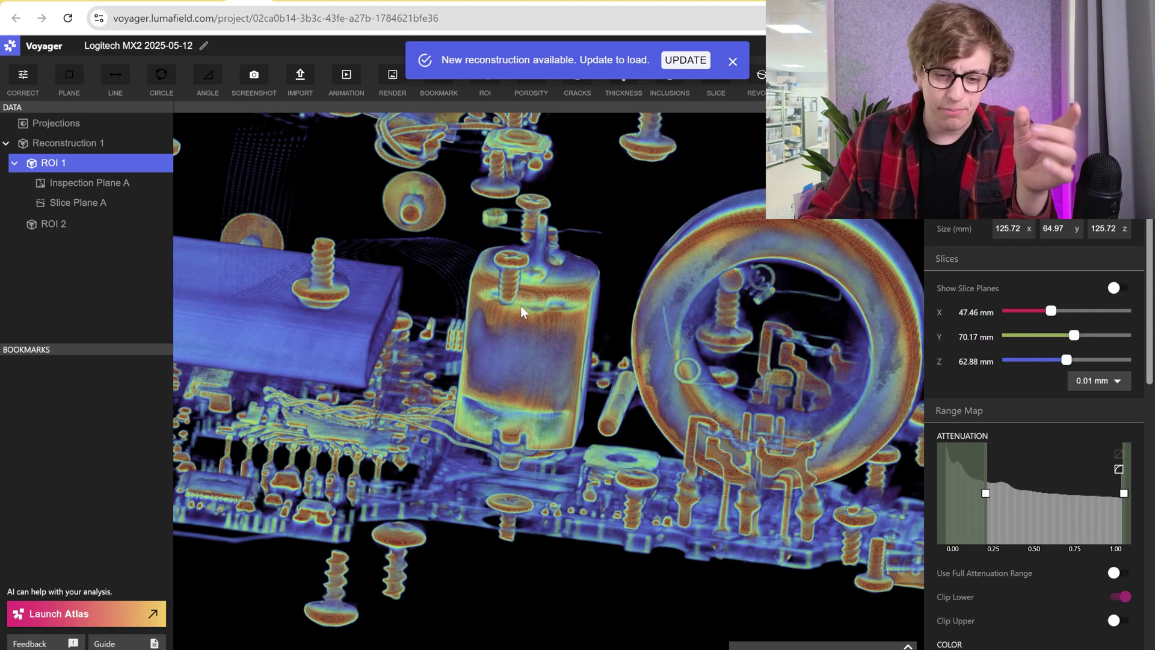
- Examine the cylindrical motor and the metal scroll wheel in ROI 1 from both sides
{"action": "left_click_drag", "start_coordinate": [521, 306], "coordinate": [504, 341]}
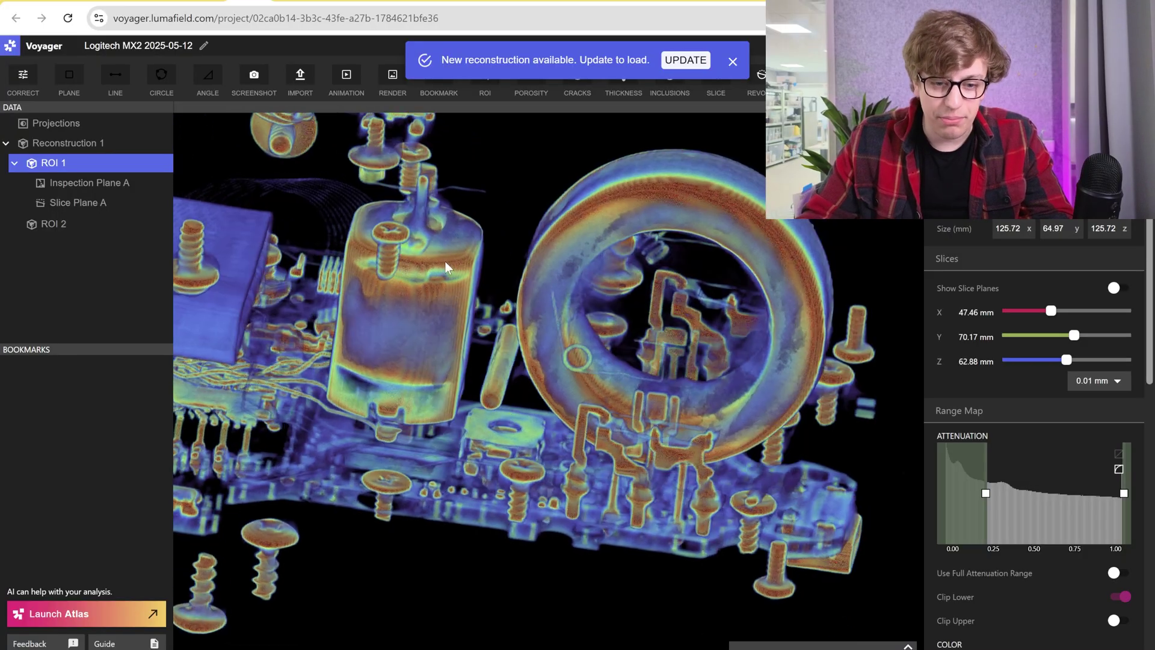
{"action": "left_click_drag", "start_coordinate": [443, 208], "coordinate": [298, 241]}
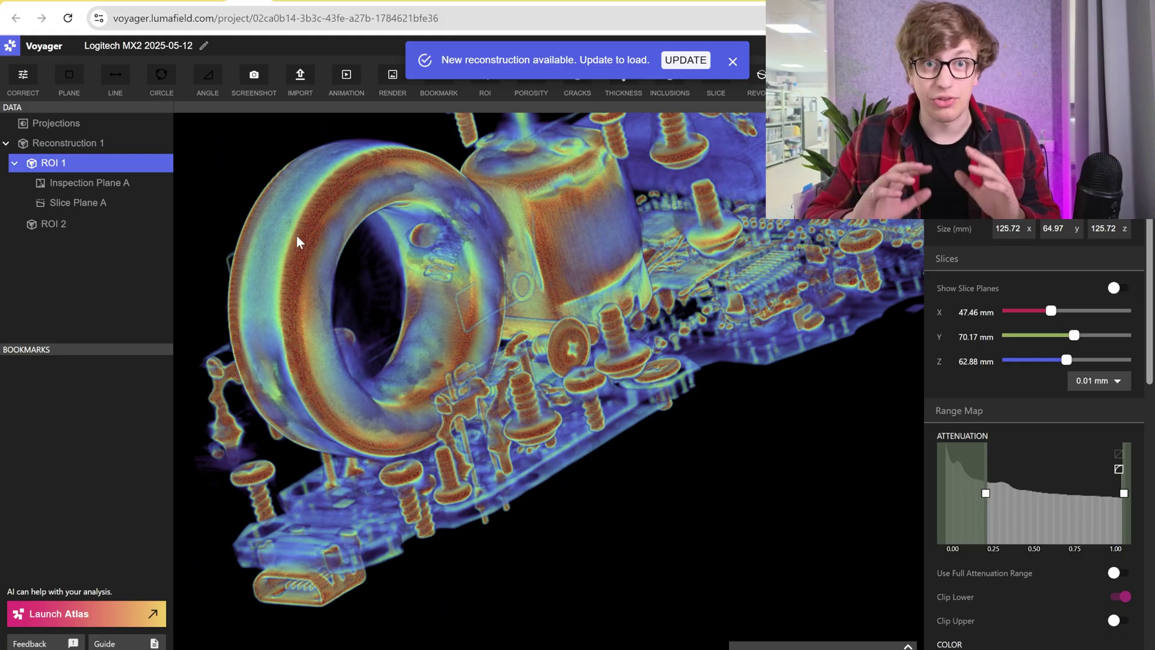
{"action": "left_click_drag", "start_coordinate": [364, 279], "coordinate": [226, 325]}
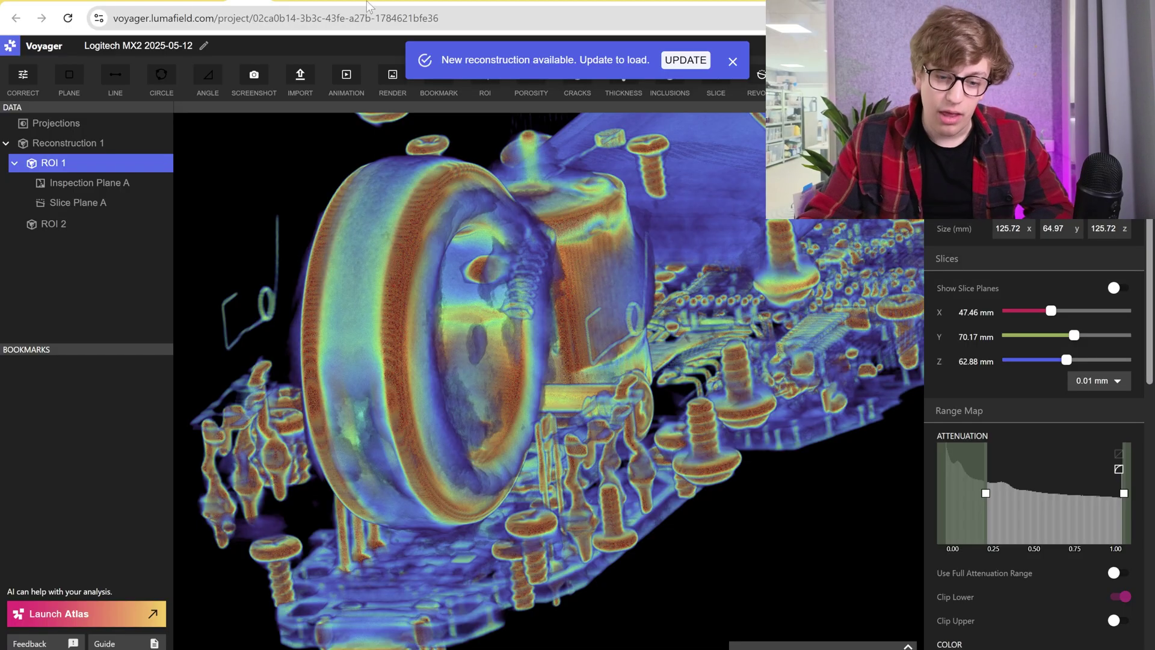
{"action": "left_click_drag", "start_coordinate": [613, 206], "coordinate": [530, 276]}
- Examine the small parts inside the scroll wheel's opening in close-up and from the side
{"action": "scroll", "coordinate": [529, 273], "scroll_direction": "up", "scroll_amount": 3}
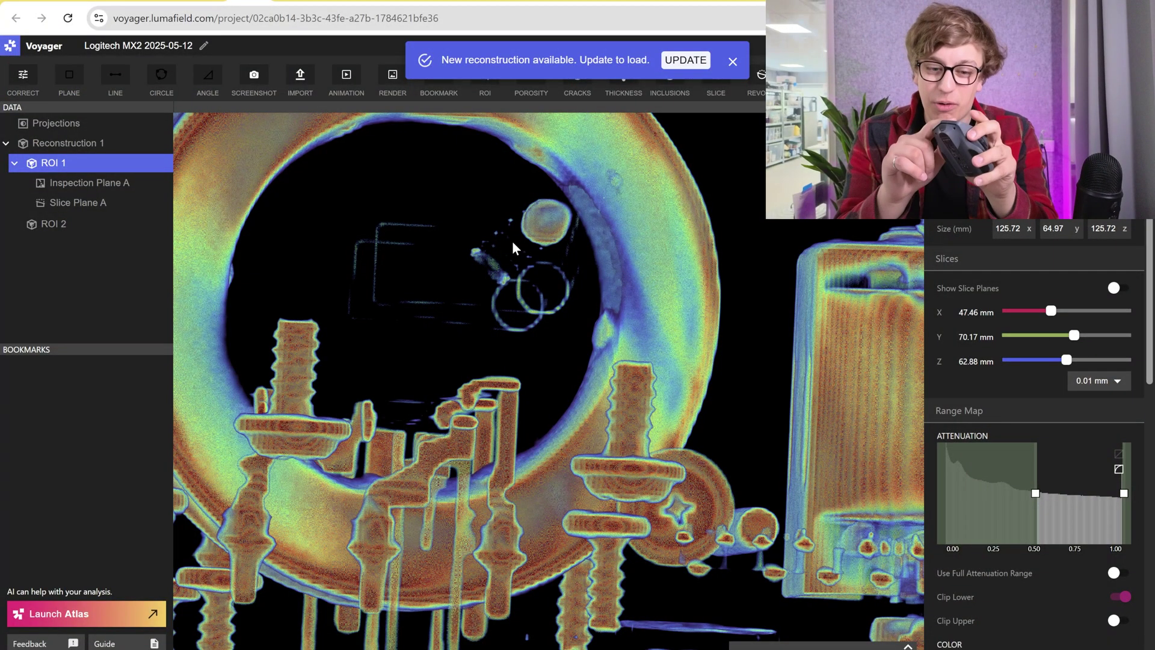
{"action": "left_click_drag", "start_coordinate": [831, 387], "coordinate": [562, 192]}
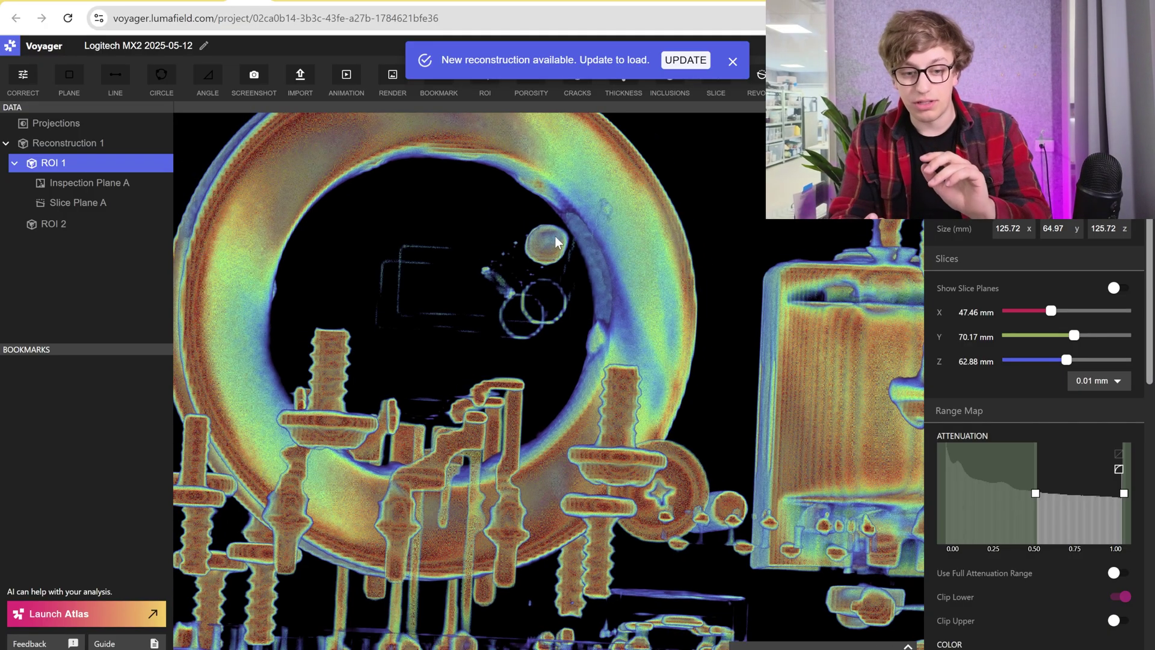
{"action": "left_click_drag", "start_coordinate": [556, 242], "coordinate": [761, 245]}
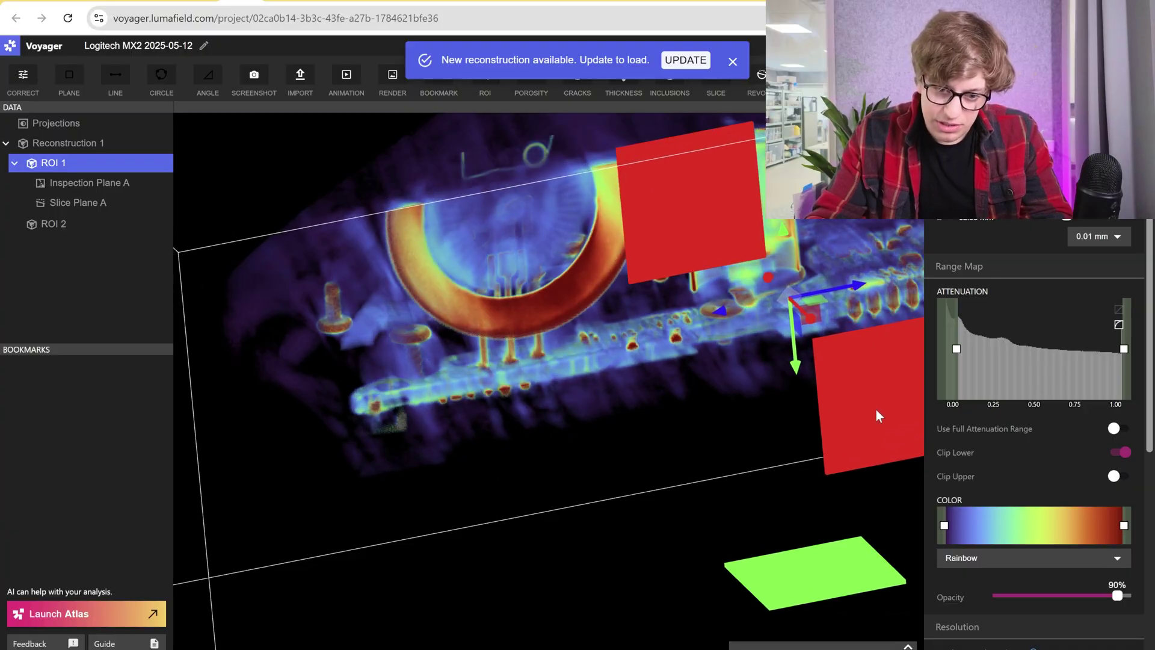
- Set ROI 1's opacity to 100% and shift its X crop plane to examine the three-legged component on the circuit board
{"action": "left_click_drag", "start_coordinate": [1117, 597], "coordinate": [1133, 597]}
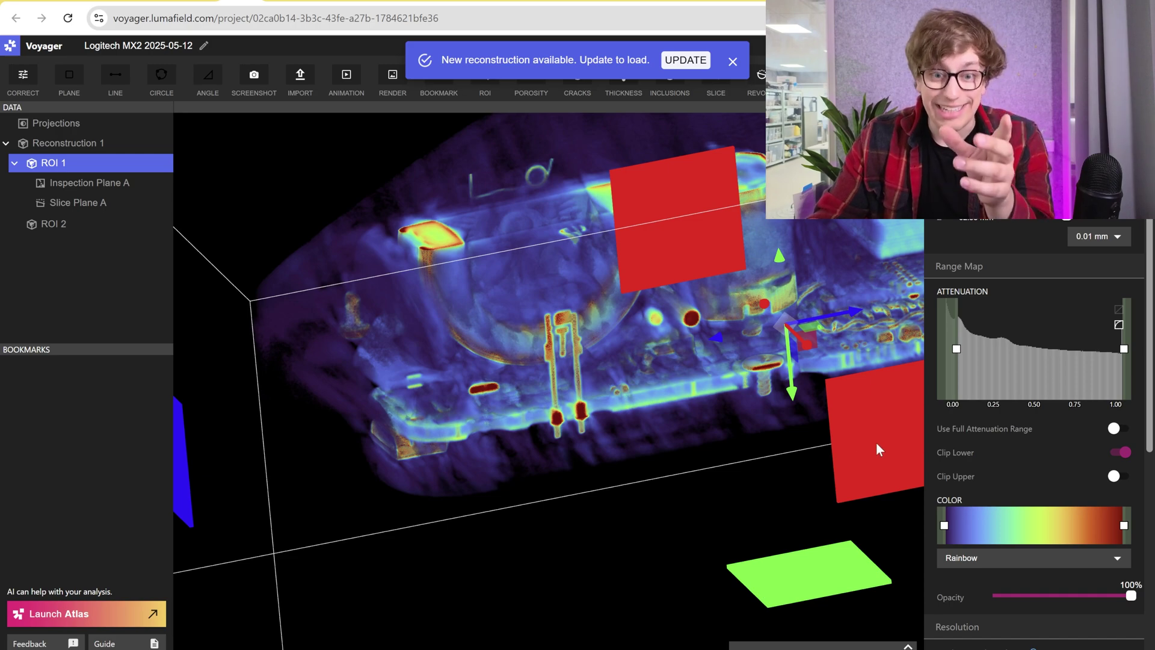
{"action": "left_click_drag", "start_coordinate": [862, 452], "coordinate": [836, 392]}
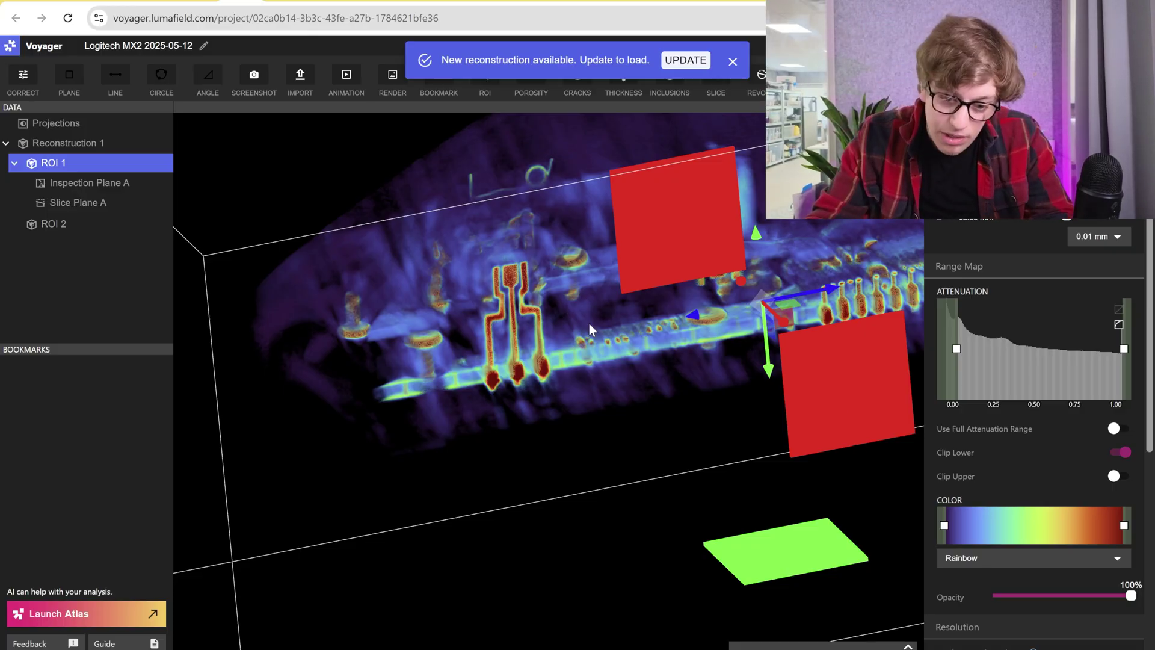
{"action": "left_click_drag", "start_coordinate": [589, 323], "coordinate": [582, 355]}
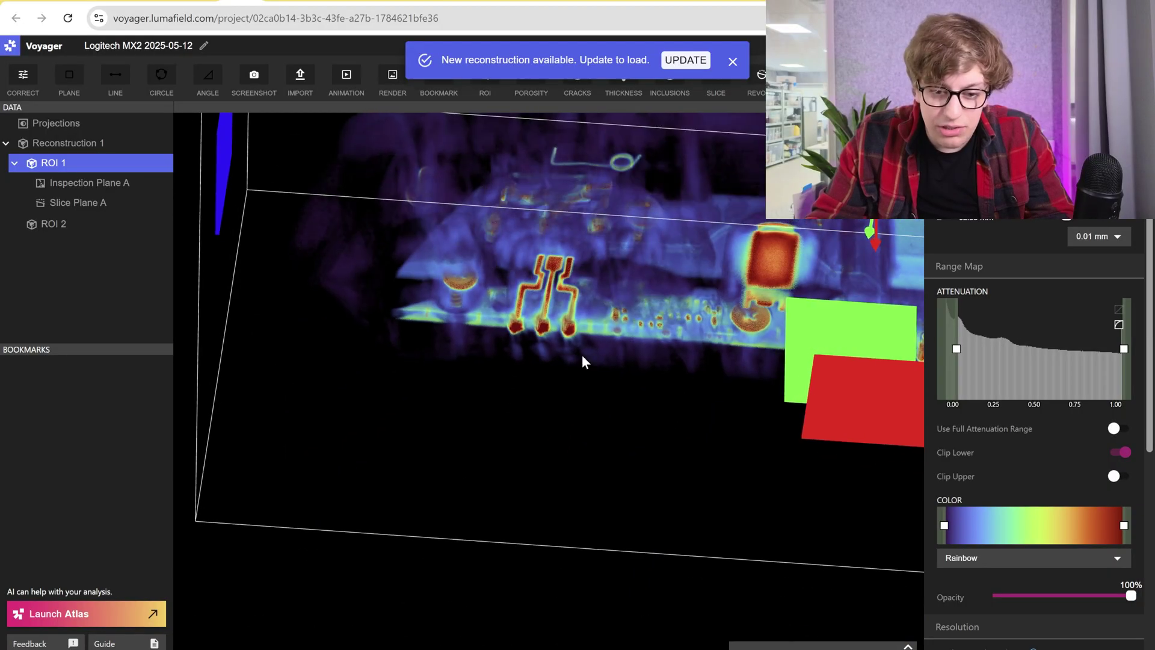
{"action": "scroll", "coordinate": [819, 294], "scroll_direction": "up", "scroll_amount": 6}
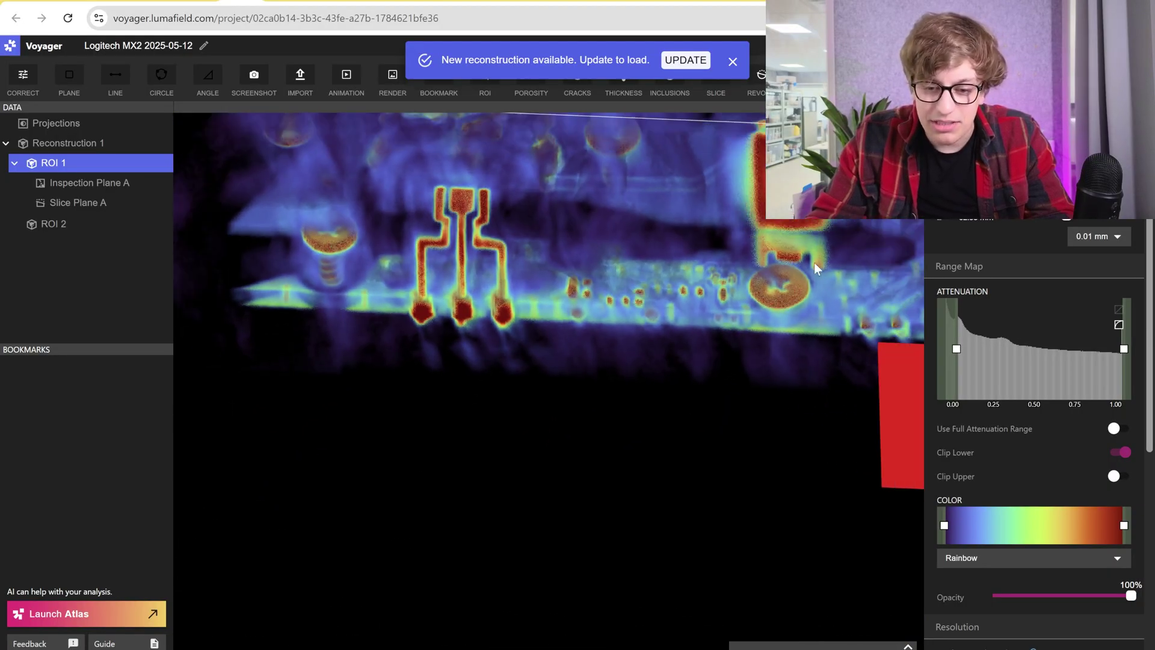
{"action": "scroll", "coordinate": [814, 263], "scroll_direction": "down", "scroll_amount": 6}
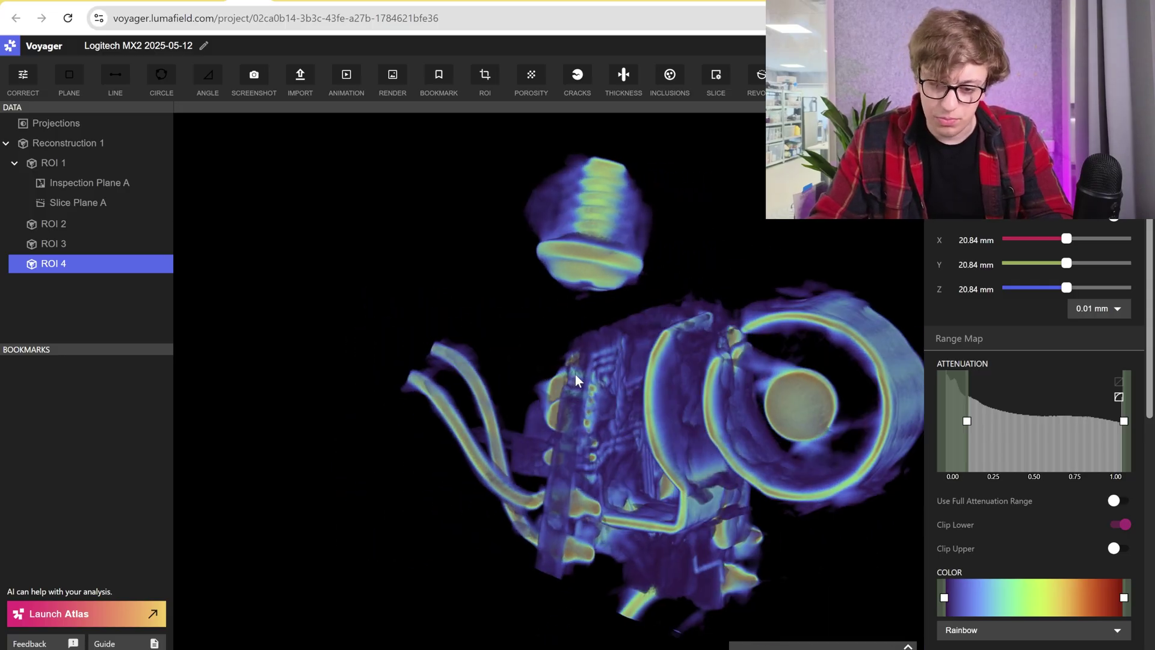
- Examine the wires, circuit board and wheel section in ROI 4 from another angle
{"action": "left_click_drag", "start_coordinate": [575, 374], "coordinate": [359, 608]}
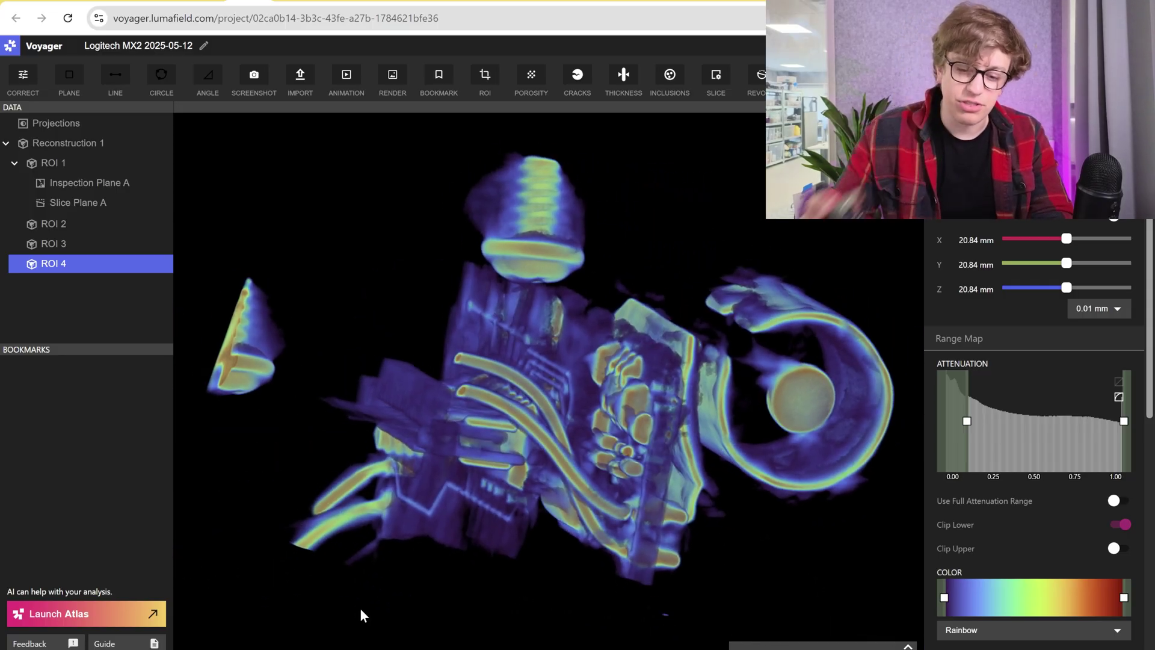